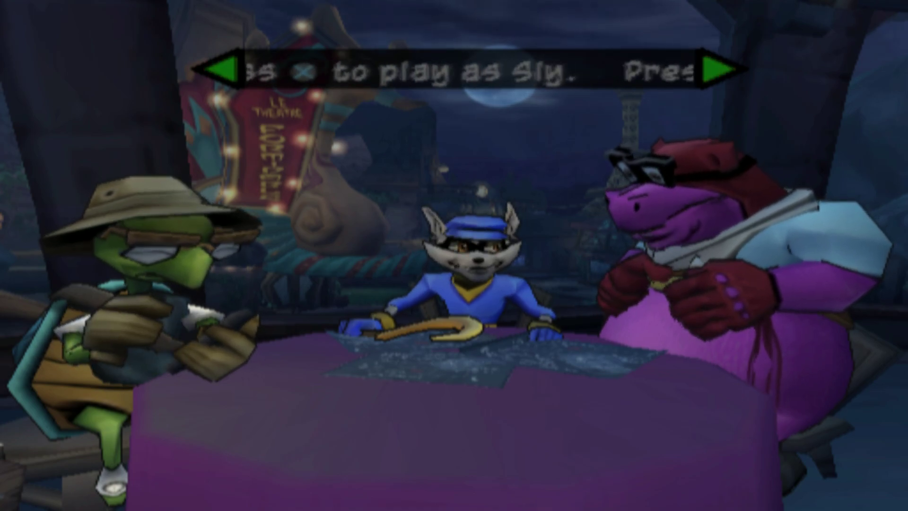
Step: Pause the running game and open the emulator's global settings
key(Escape)
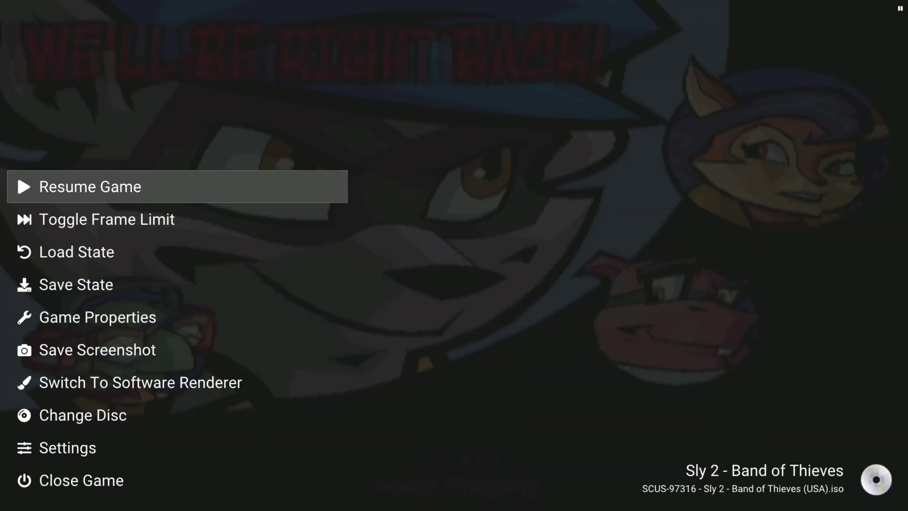
key(Down)
key(Down)
key(Down)
key(Down)
key(Down)
key(Down)
key(Down)
key(Up)
key(Up)
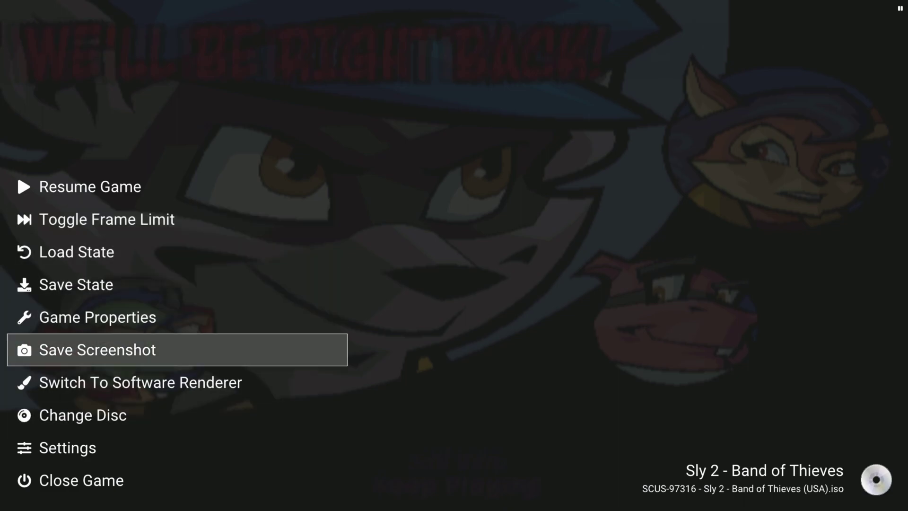
key(Down)
key(Down)
key(Down)
key(Down)
key(Up)
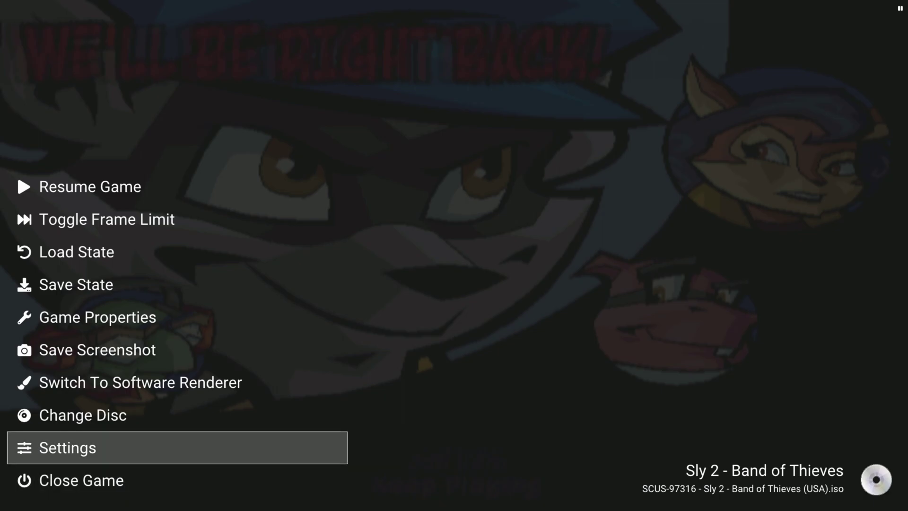
key(Return)
Step: Review the interface settings, covering behaviour, game display and on-screen display options
key(Right)
key(Right)
key(Right)
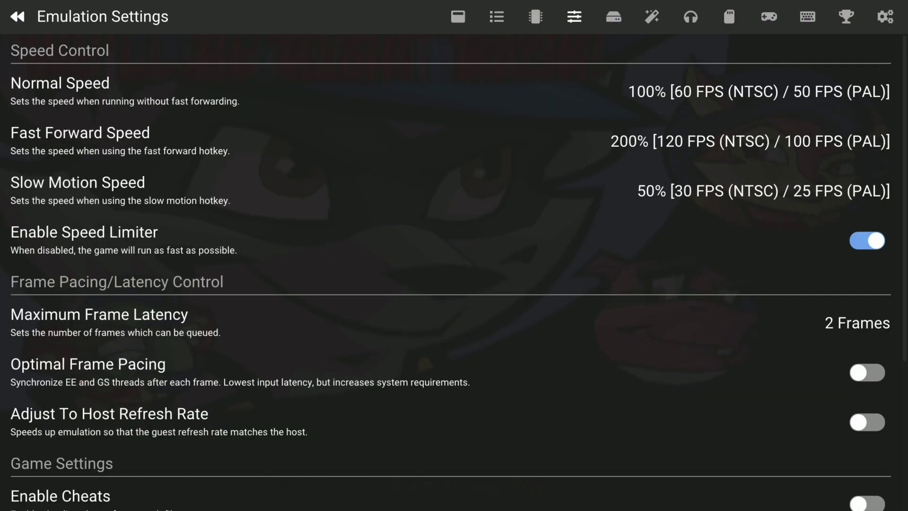
key(Right)
key(Left)
key(Left)
key(Left)
key(Left)
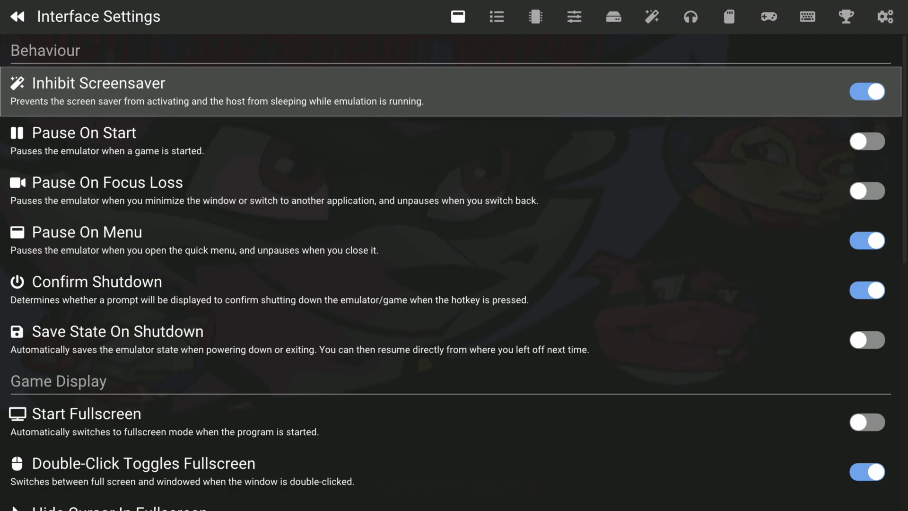
key(Down)
key(Down)
key(Down)
key(Down)
key(Down)
key(Down)
key(Down)
key(Down)
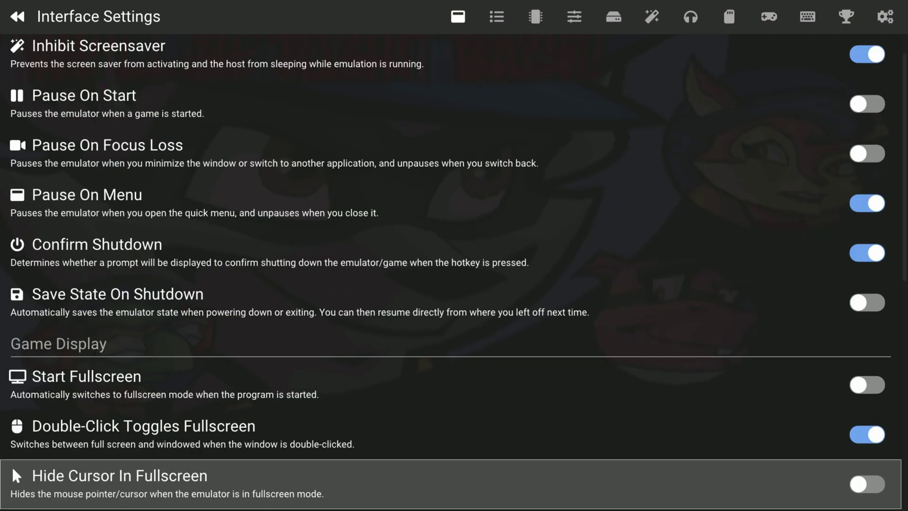
key(Down)
key(Down)
key(Down)
key(Down)
key(Down)
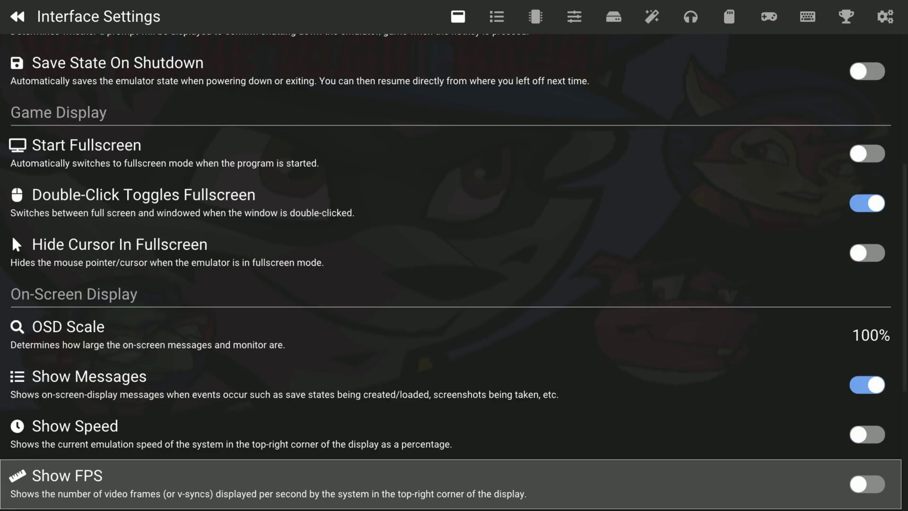
key(Down)
key(Down)
key(Down)
key(Down)
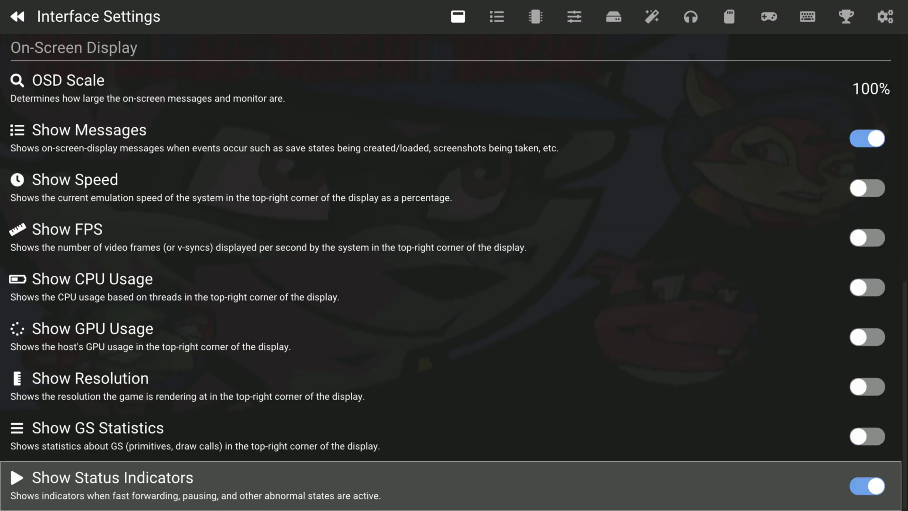
Step: Check the game list's search directory options and the BIOS configuration
key(Right)
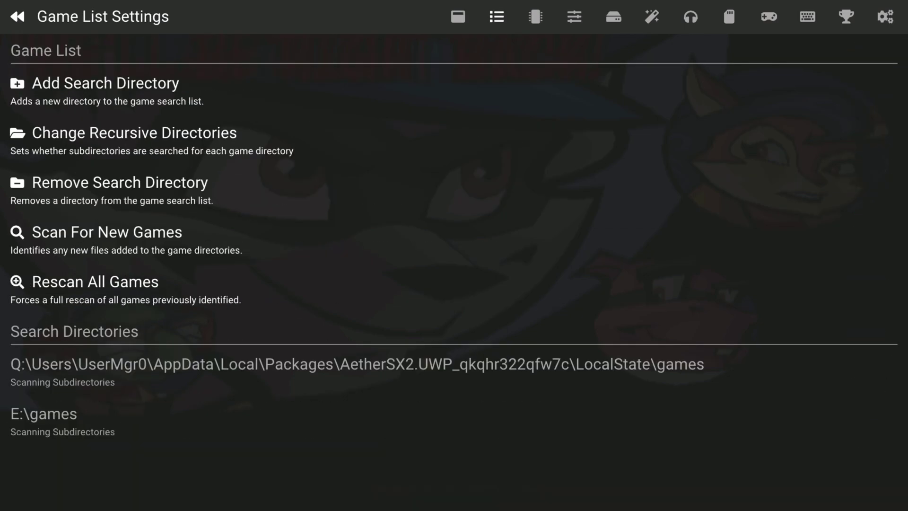
key(Down)
key(Down)
key(Down)
key(Down)
key(Down)
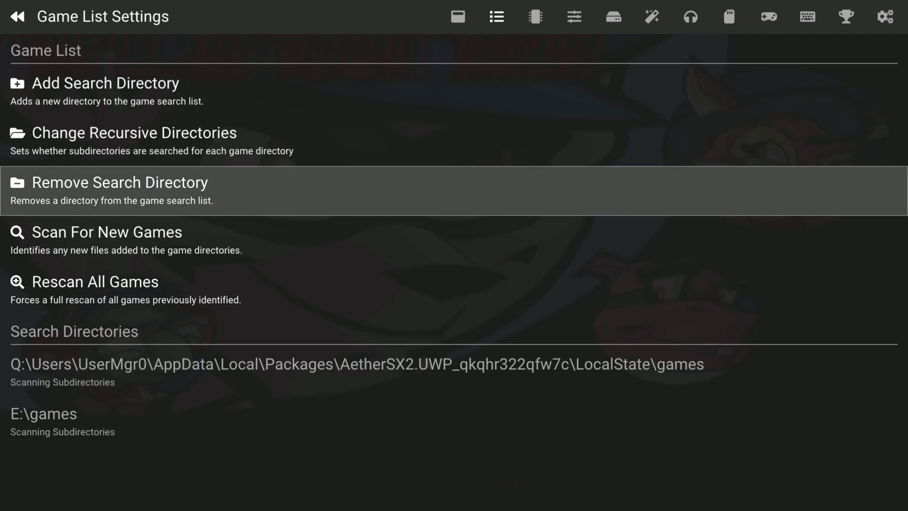
key(Right)
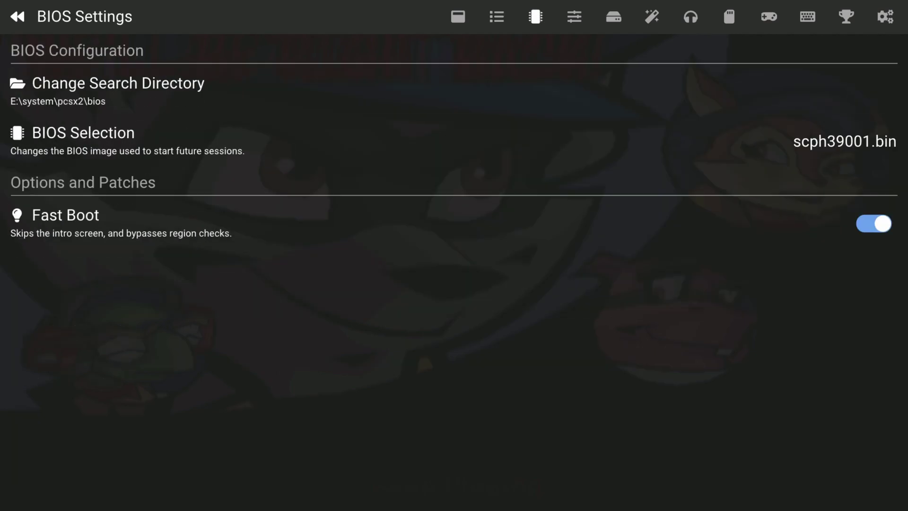
key(Up)
key(Down)
Step: Review the emulation settings, from speed control and frame pacing down to the Enable Host Filesystem option
key(Right)
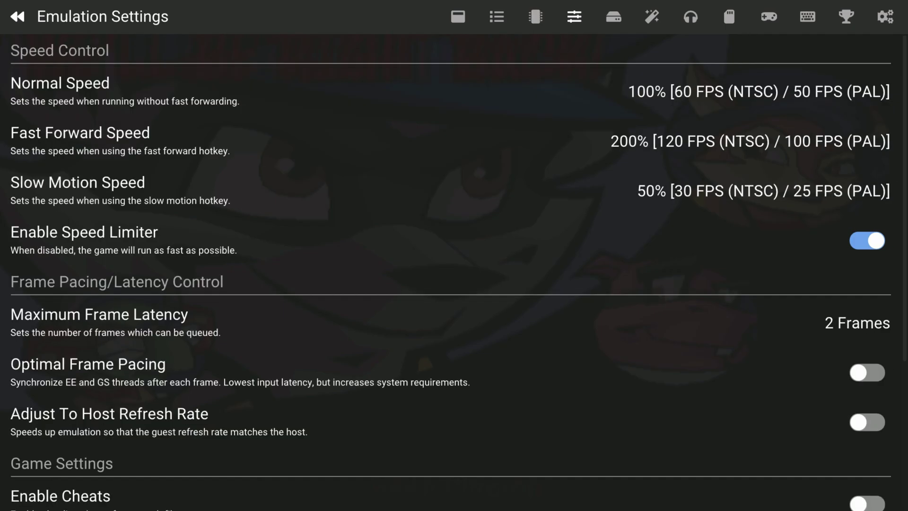
key(Down)
key(Down)
key(Down)
key(Down)
key(Down)
key(Down)
key(Down)
key(Down)
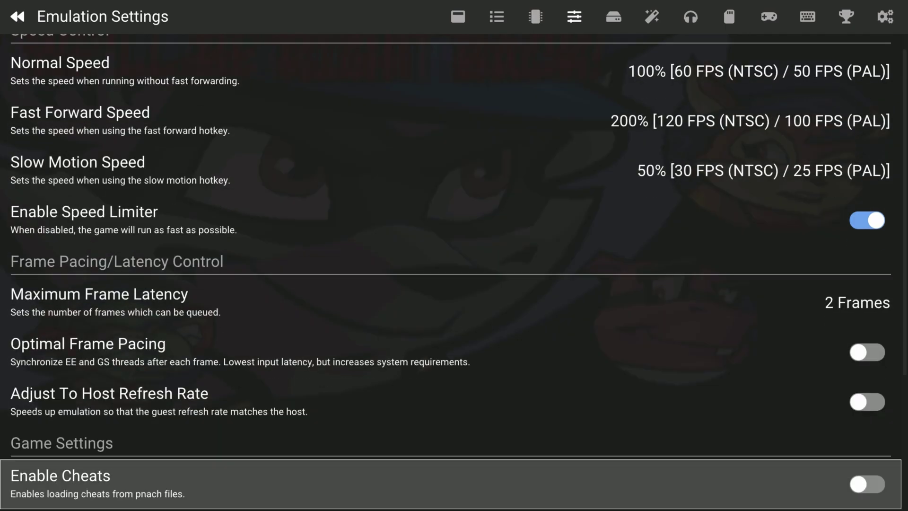
key(Down)
key(Down)
key(Down)
key(Down)
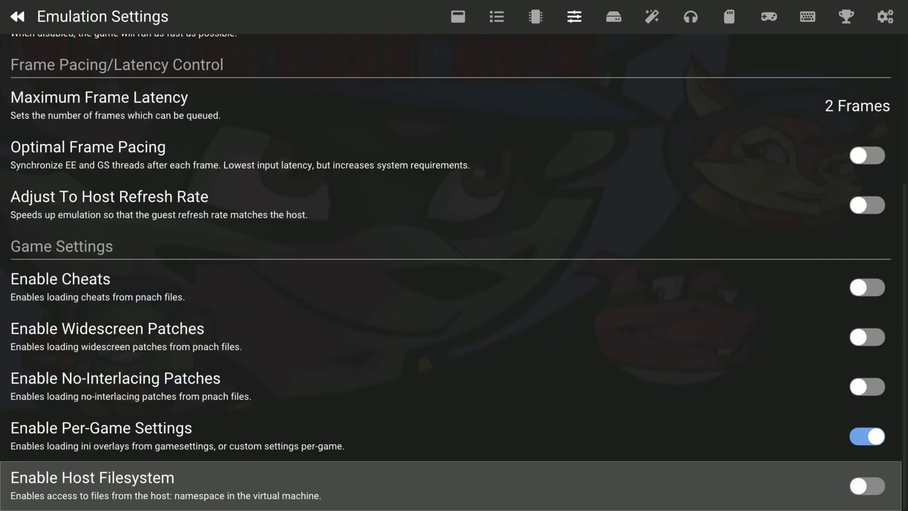
Step: Review the system settings for the Emotion Engine CPU and the vector units
key(Right)
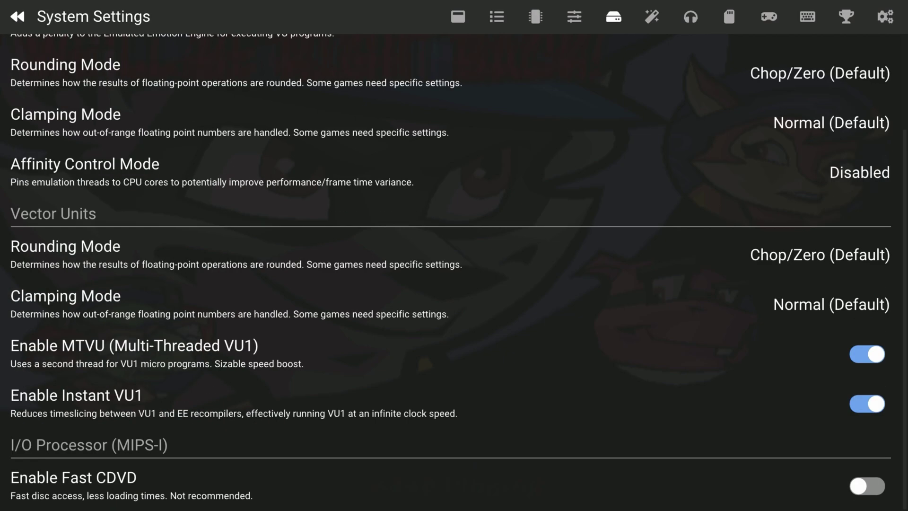
key(Up)
key(Up)
key(Up)
key(Up)
key(Up)
key(Up)
key(Up)
key(Up)
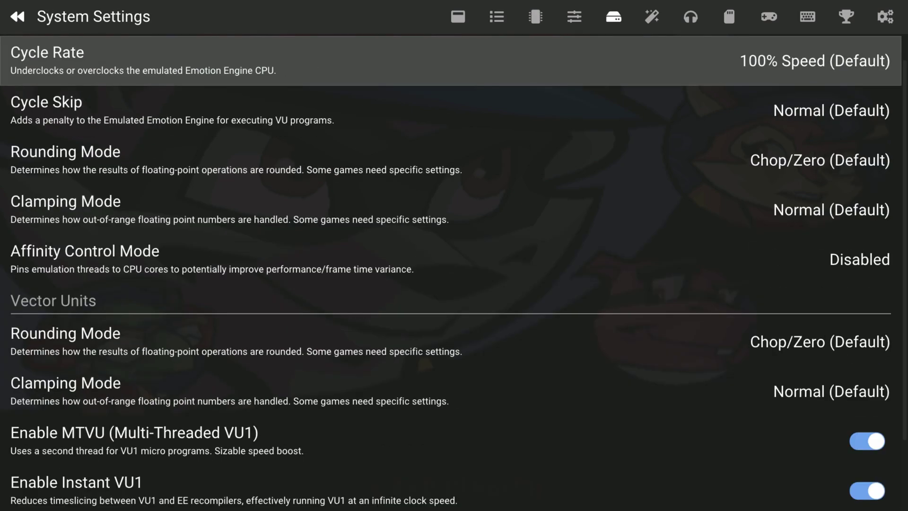
key(Down)
key(Down)
key(Down)
key(Down)
key(Down)
key(Down)
key(Down)
key(Down)
key(Down)
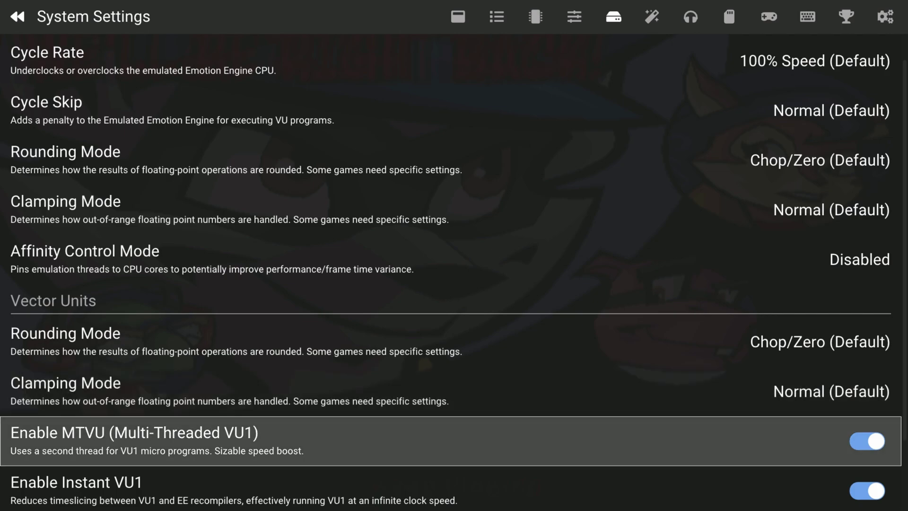
Step: Examine the graphics settings for the renderer, VSync, aspect ratio, deinterlacing and zoom
key(Right)
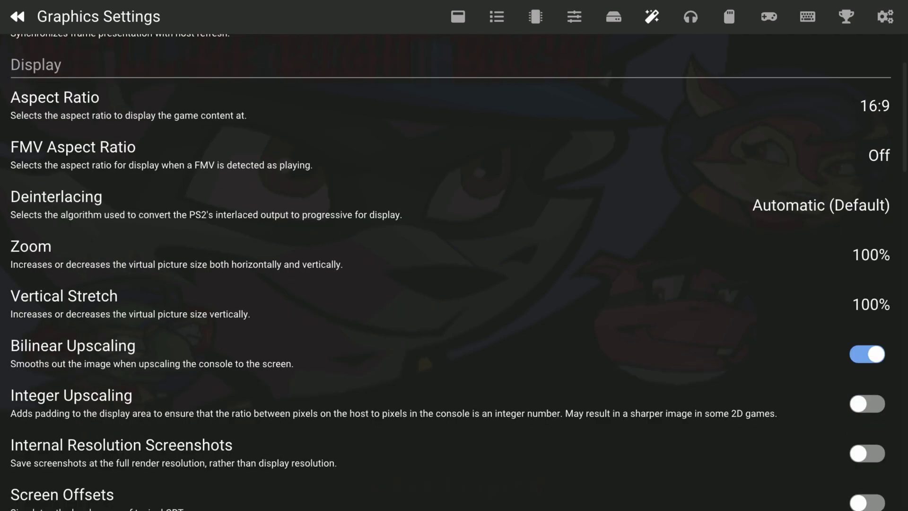
key(Up)
key(Up)
key(Up)
key(Up)
key(Up)
key(Up)
key(Up)
key(Up)
key(Up)
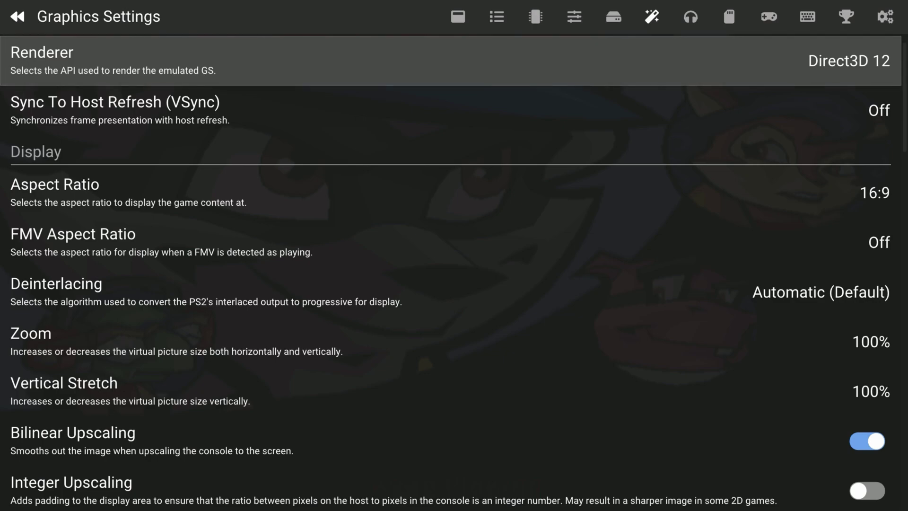
key(Down)
key(Down)
key(Down)
key(Down)
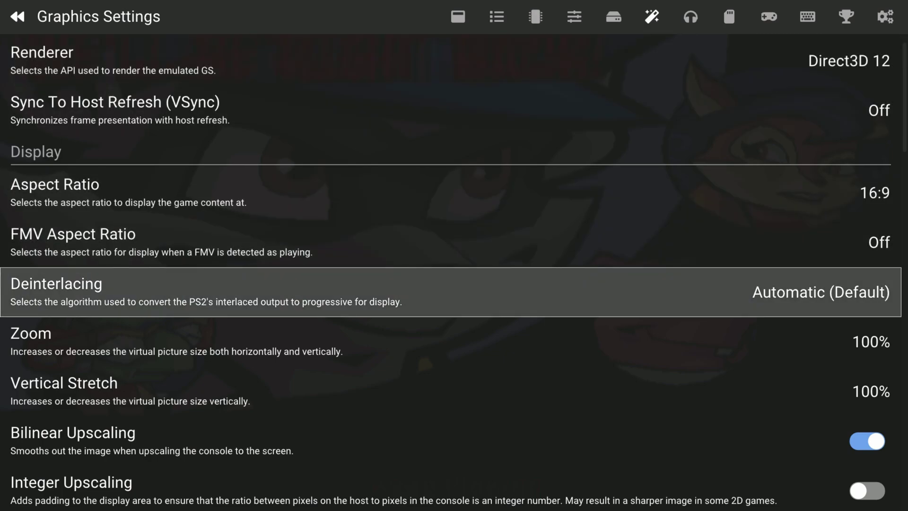
key(Up)
key(Down)
key(Down)
key(Up)
key(Up)
key(Down)
key(Down)
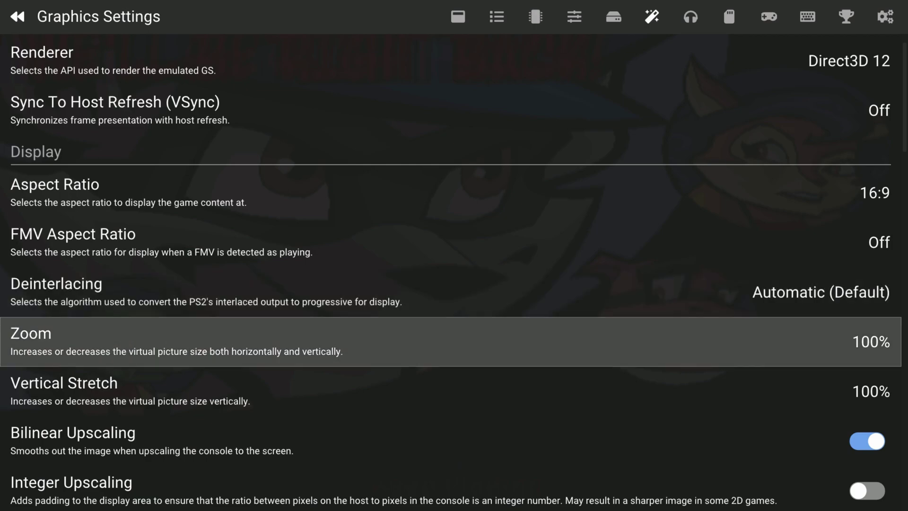
Step: Examine the remaining display options and the first rendering options in the graphics settings
key(Down)
key(Down)
key(Down)
key(Down)
key(Down)
key(Down)
key(Down)
key(Down)
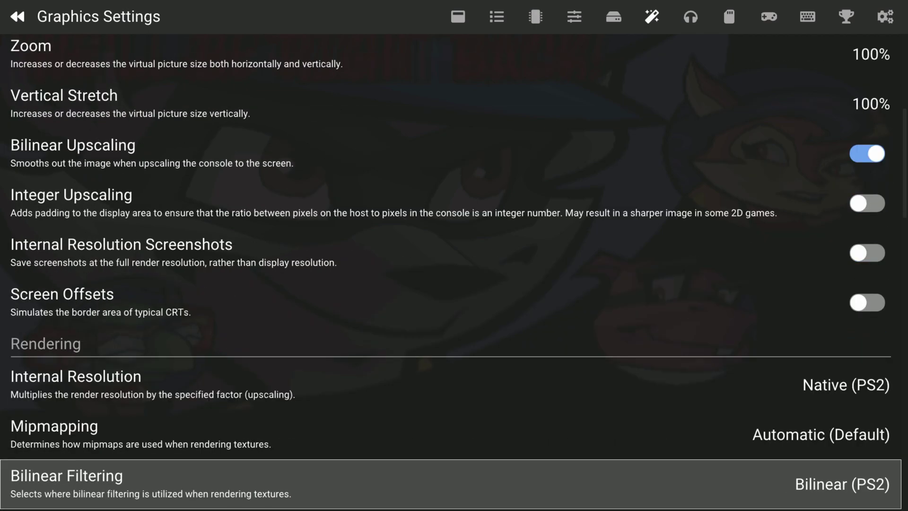
Step: Look through the available Internal Resolution multipliers up to 8x Native, and close the list without choosing one
key(Up)
key(Up)
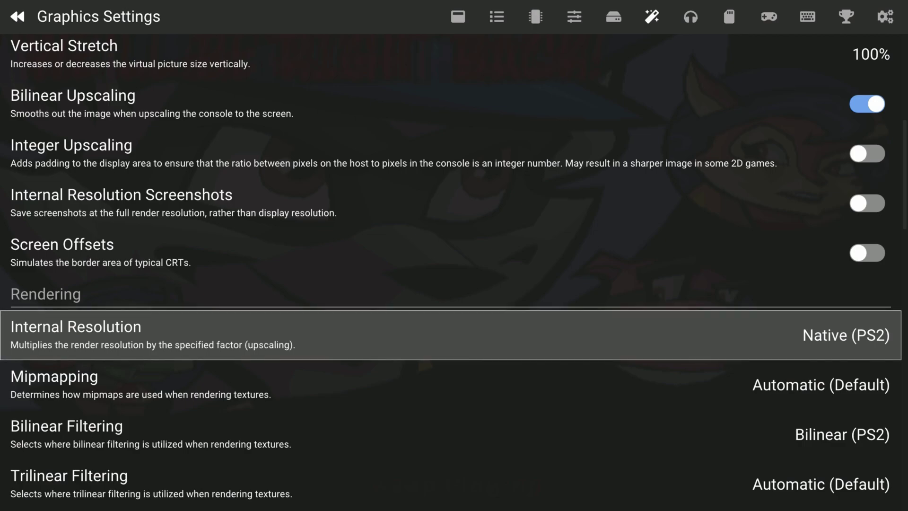
key(Down)
key(Up)
key(Return)
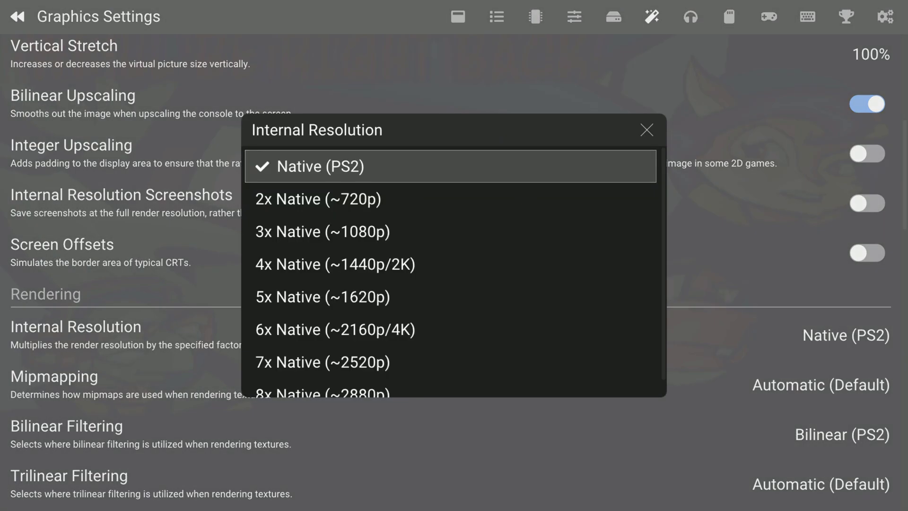
key(Down)
key(Down)
key(Down)
key(Down)
key(Down)
key(Down)
key(Down)
key(Down)
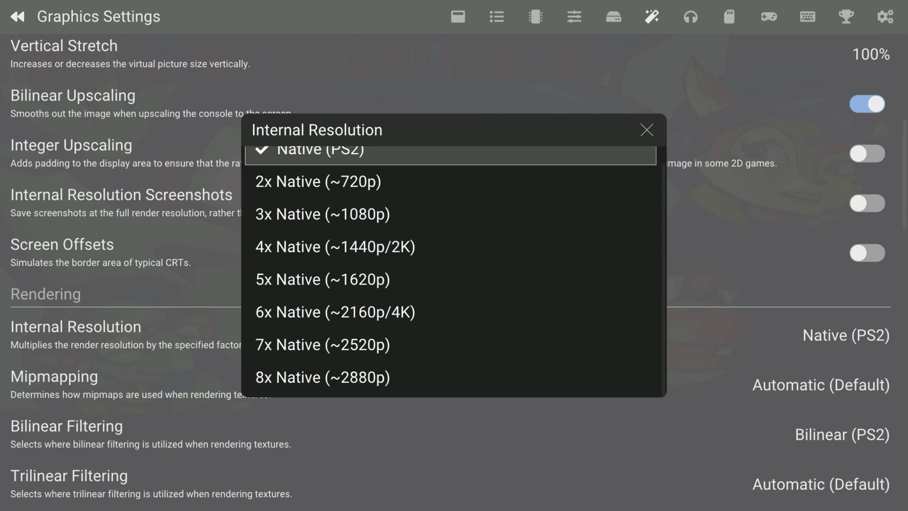
key(Up)
key(Up)
key(Up)
key(Up)
key(Up)
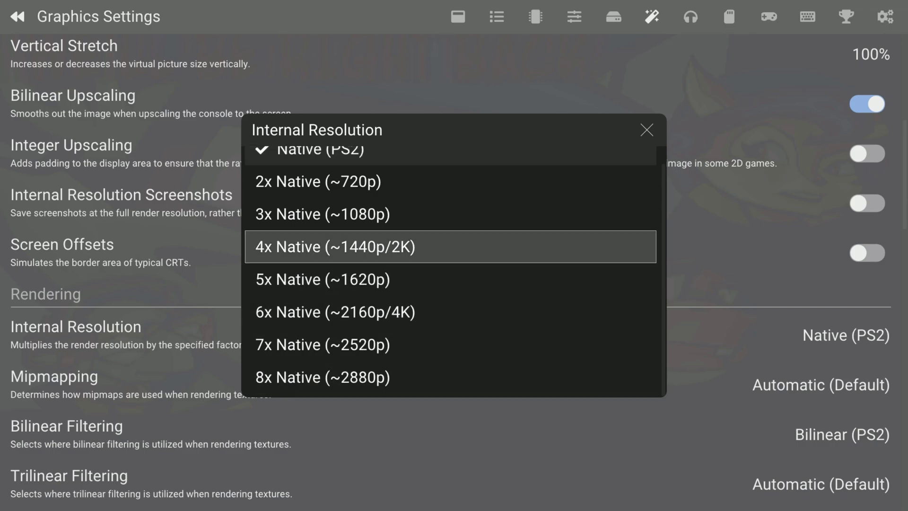
key(Up)
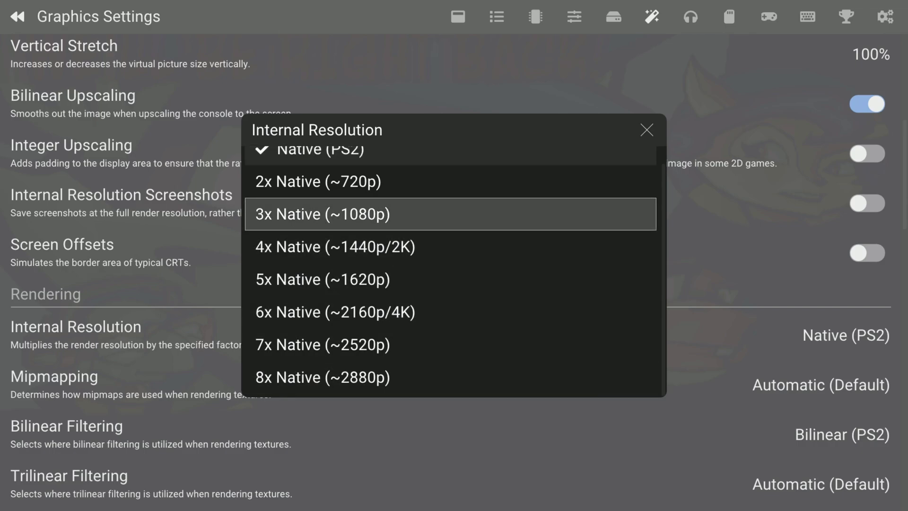
key(Down)
key(Down)
key(Down)
key(Down)
key(Down)
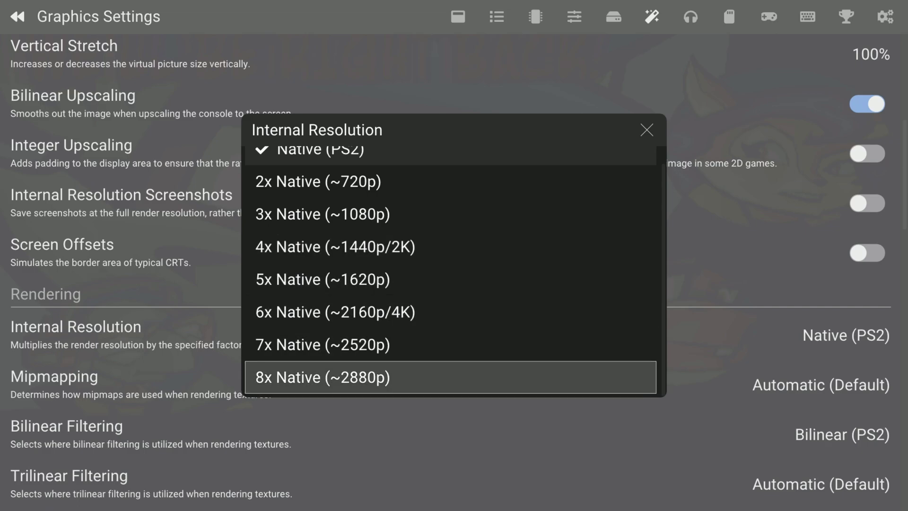
key(Up)
key(Up)
key(Up)
key(Up)
key(Up)
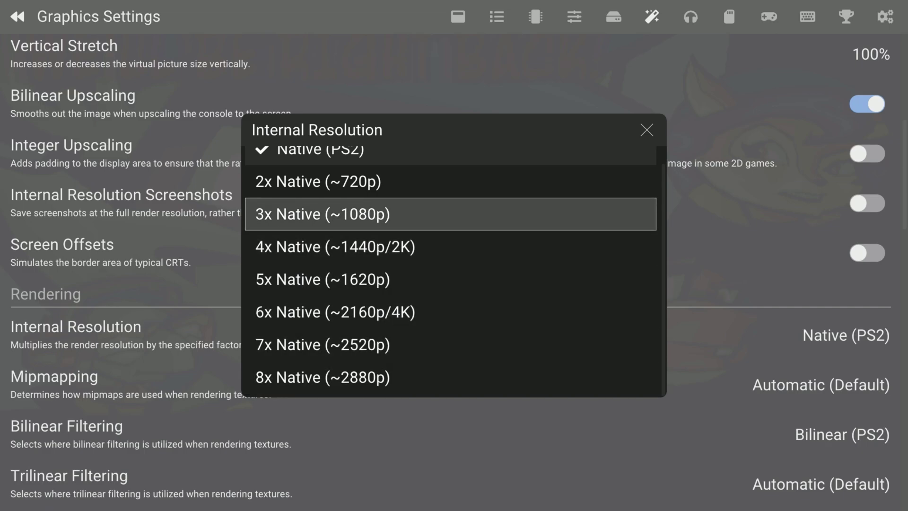
key(Up)
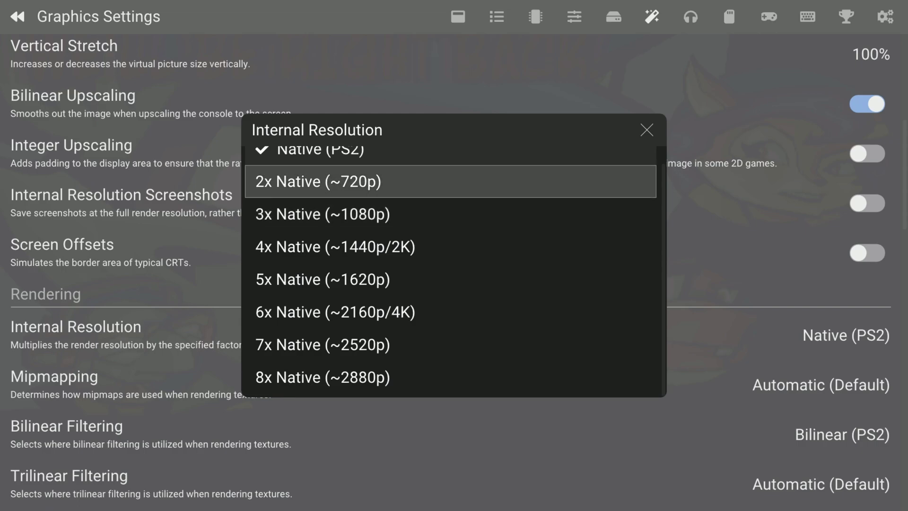
key(Down)
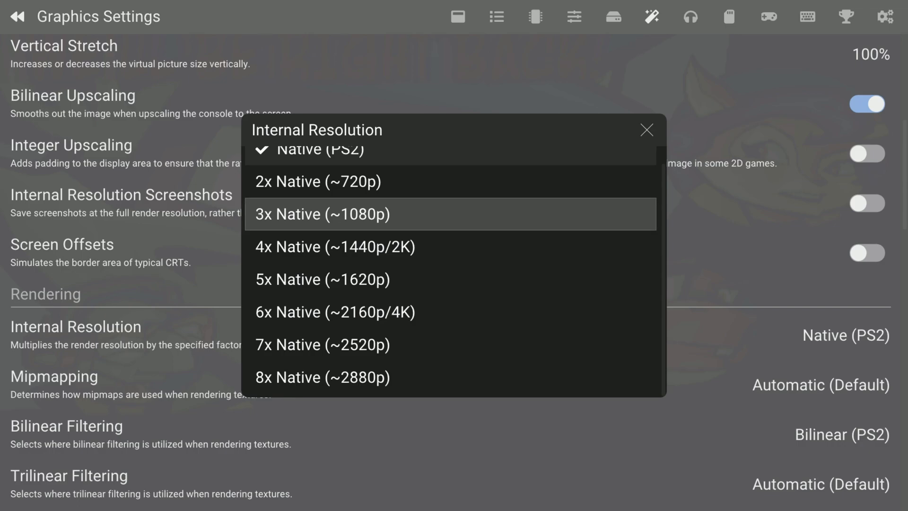
key(Escape)
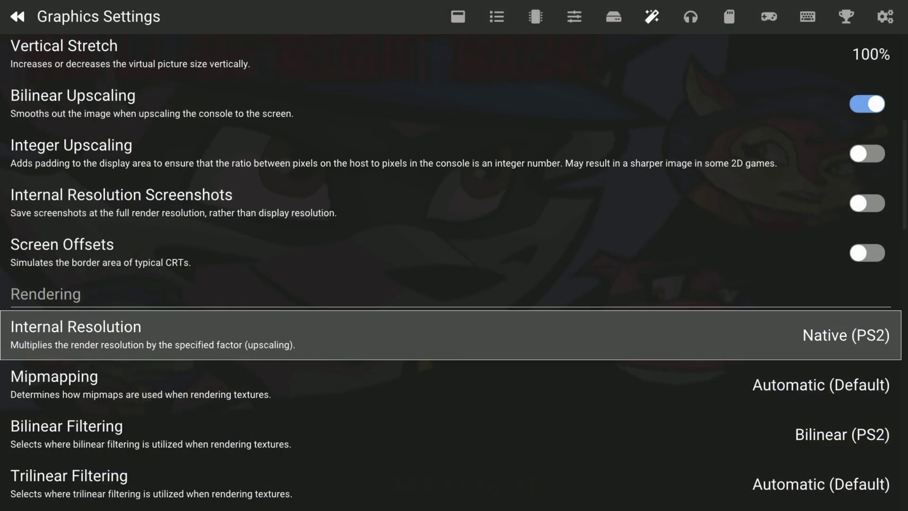
Step: Open the Internal Resolution choices and select Native (PS2)
key(Down)
key(Up)
key(Return)
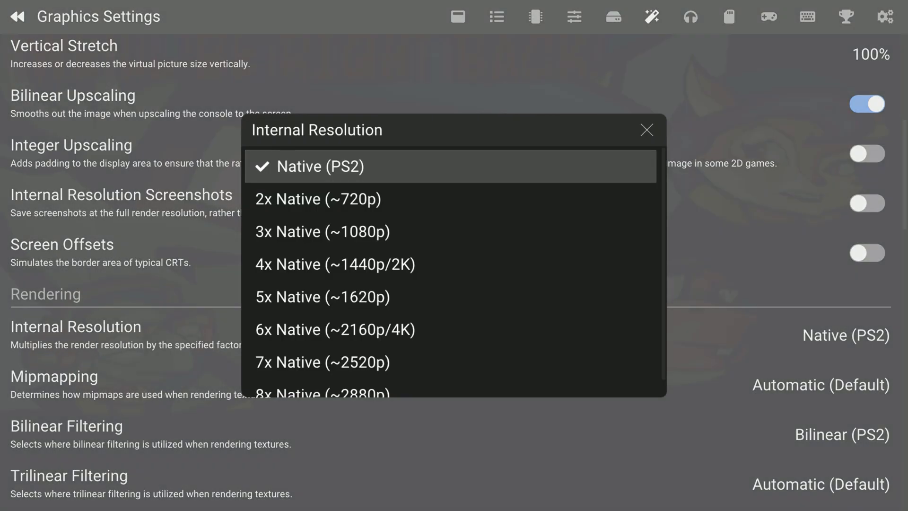
key(Down)
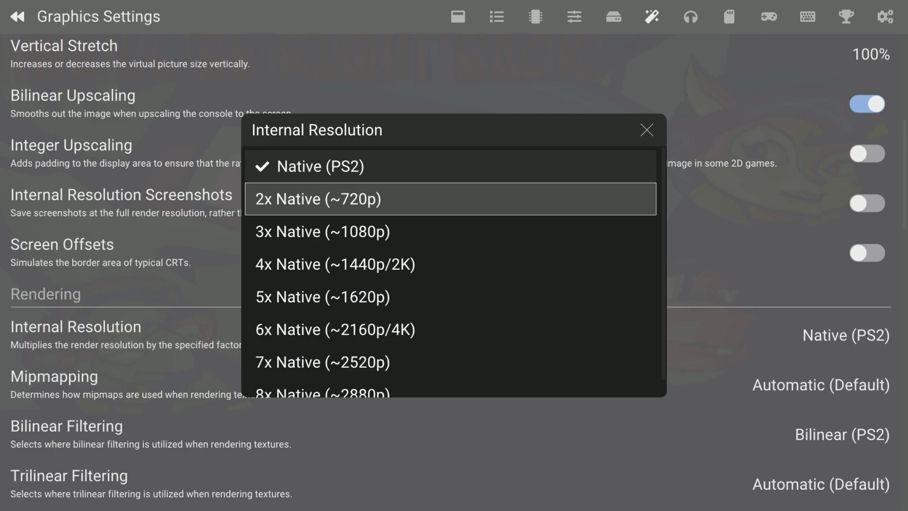
key(Up)
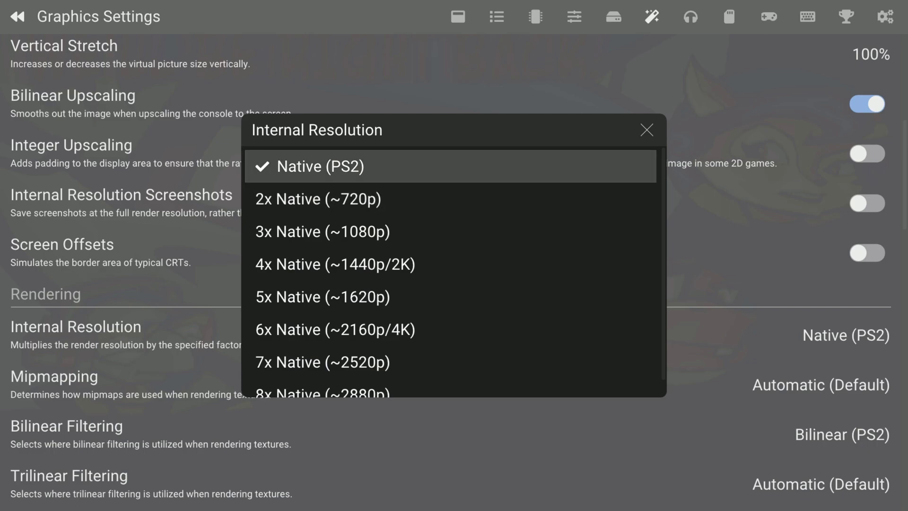
key(Return)
Step: Examine the texture filtering, dithering, blending accuracy, texture preloading and hardware fix options in the graphics settings
key(Down)
key(Down)
key(Down)
key(Down)
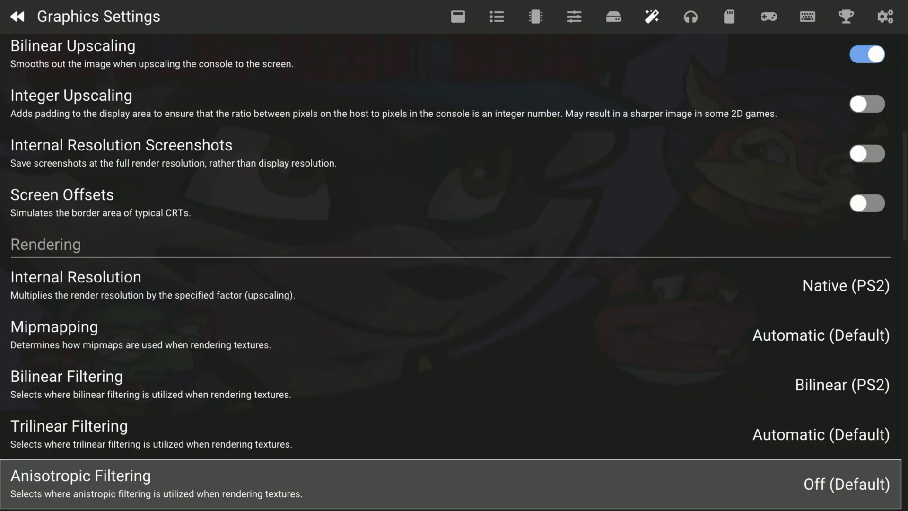
key(Down)
key(Down)
key(Down)
key(Down)
key(Down)
key(Down)
key(Down)
key(Down)
key(Down)
key(Down)
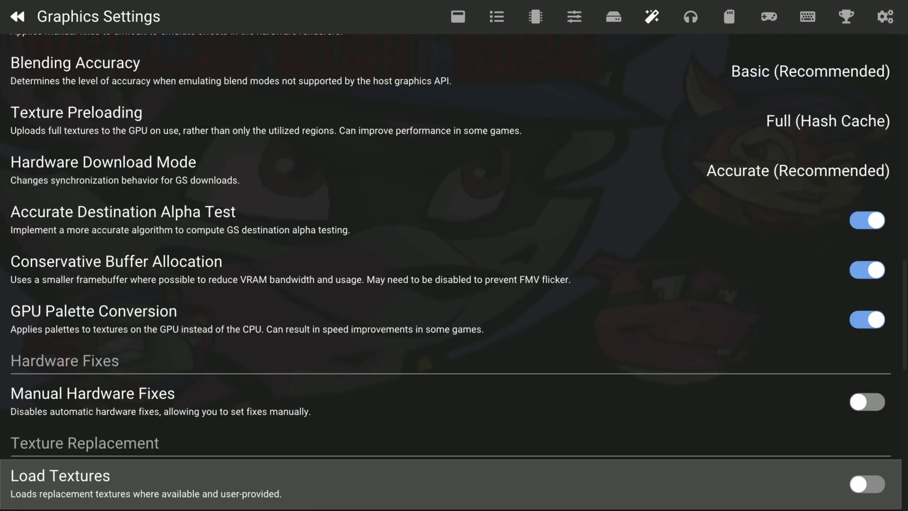
Step: Examine the texture replacement, texture dumping and advanced options at the end of the graphics settings
key(Down)
key(Down)
key(Down)
key(Down)
key(Down)
key(Down)
key(Down)
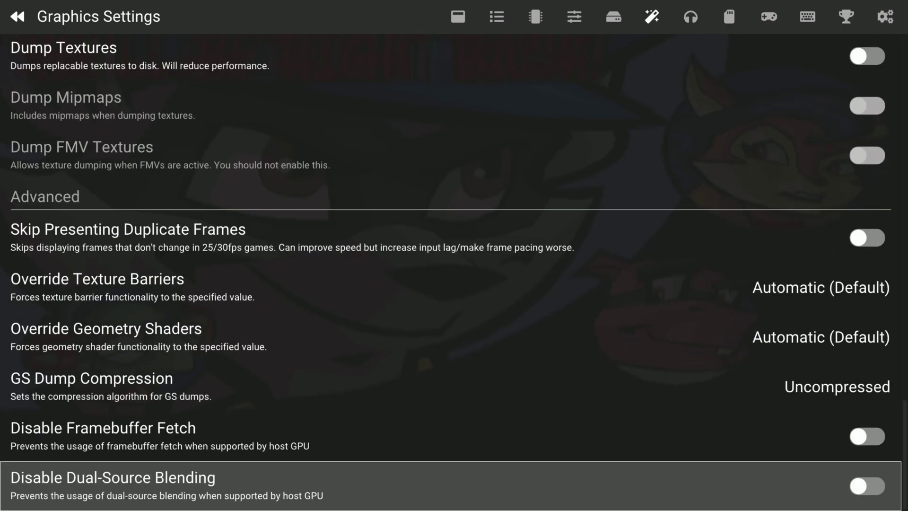
Step: Go back over the graphics settings from the advanced options up to the Renderer option
key(Up)
key(Up)
key(Up)
key(Up)
key(Up)
key(Up)
key(Up)
key(Up)
key(Up)
key(Up)
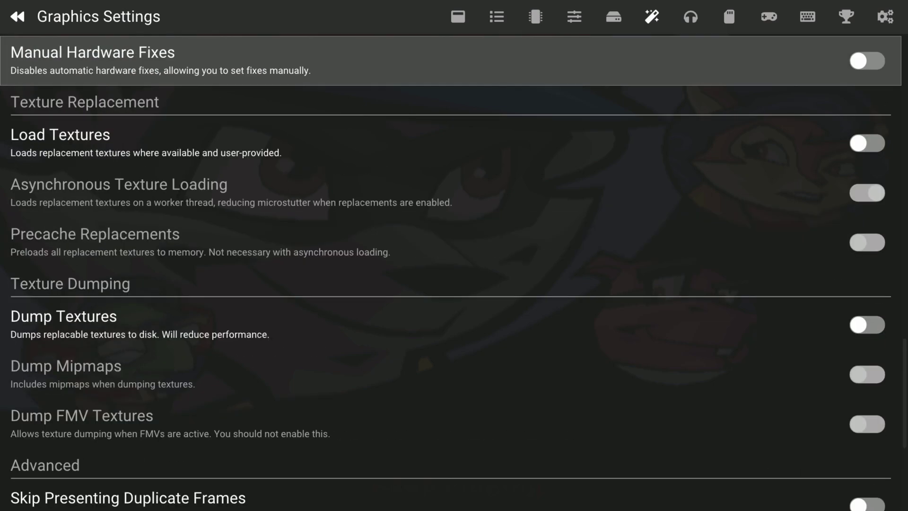
key(Up)
key(Up)
key(Up)
key(Up)
key(Up)
key(Up)
key(Up)
key(Up)
key(Up)
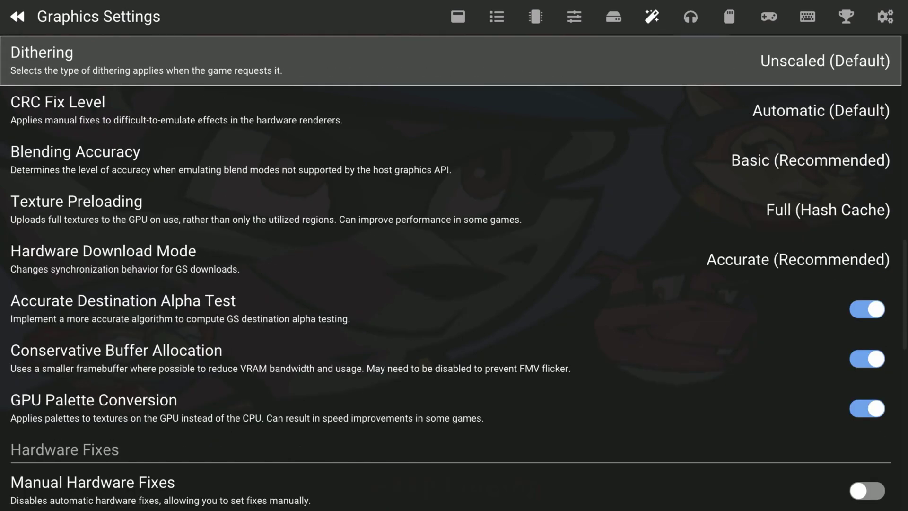
key(Up)
key(Up)
key(Up)
key(Up)
key(Up)
key(Up)
key(Up)
key(Up)
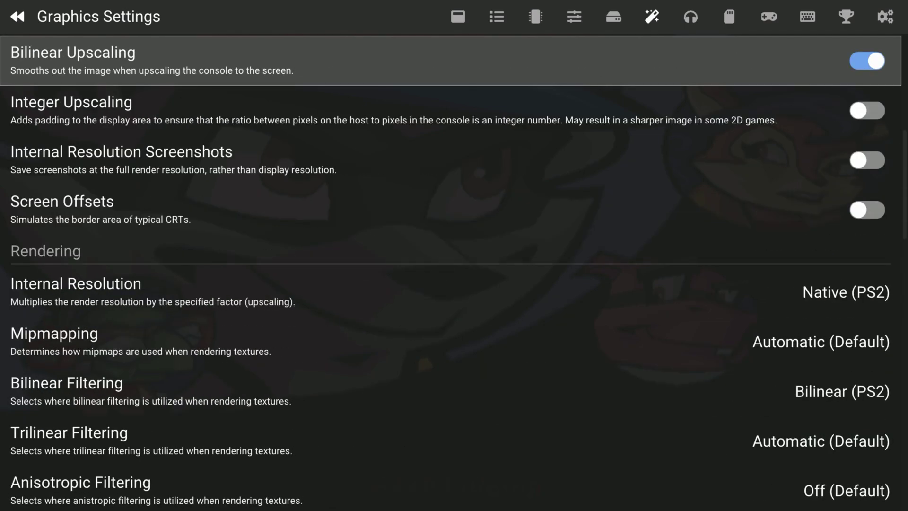
key(Up)
key(Up)
key(Up)
key(Up)
key(Up)
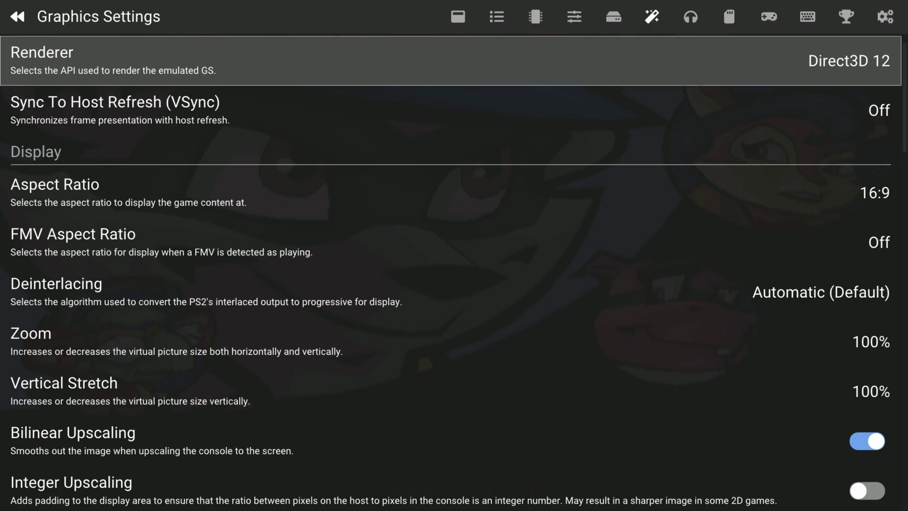
Step: Review the audio settings for output volume, mixing, output module, latency and timestretching
key(Right)
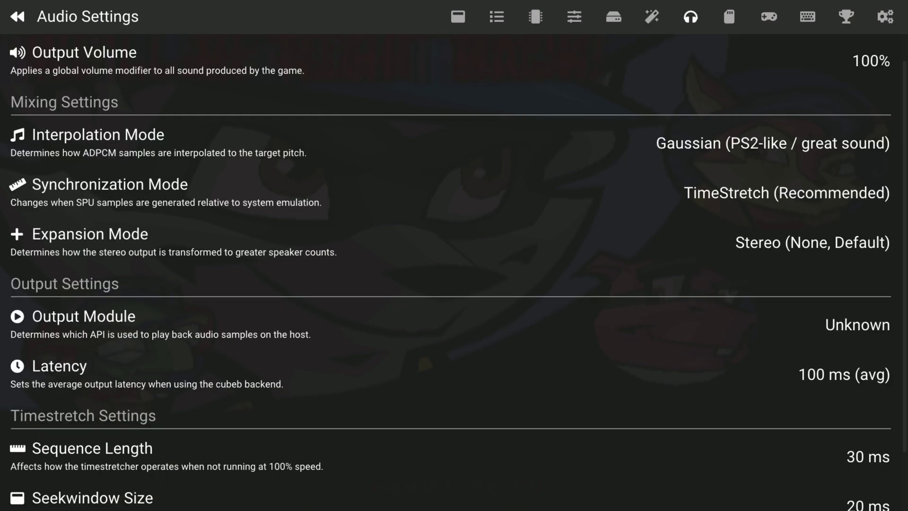
key(Left)
key(Right)
key(Up)
key(Down)
key(Down)
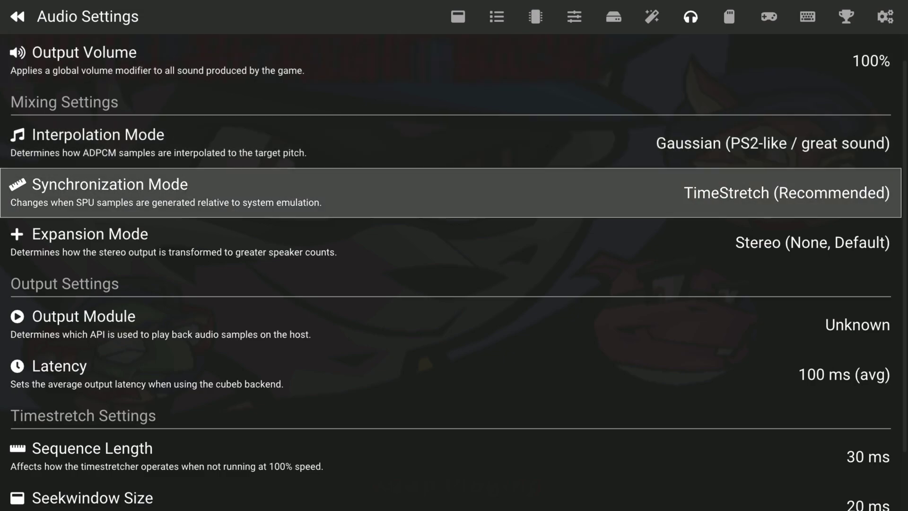
key(Down)
key(Down)
key(Down)
key(Down)
key(Down)
key(Down)
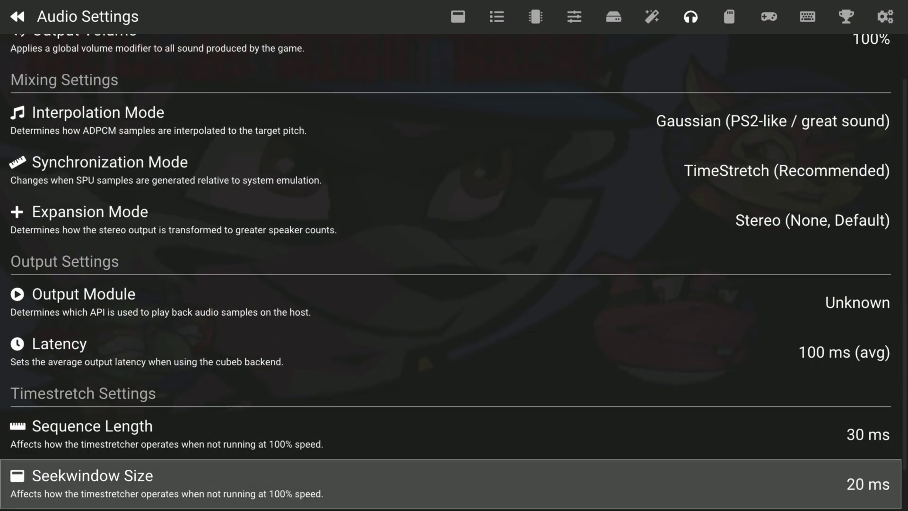
key(Up)
key(Up)
key(Up)
key(Up)
key(Up)
key(Up)
key(Up)
key(Up)
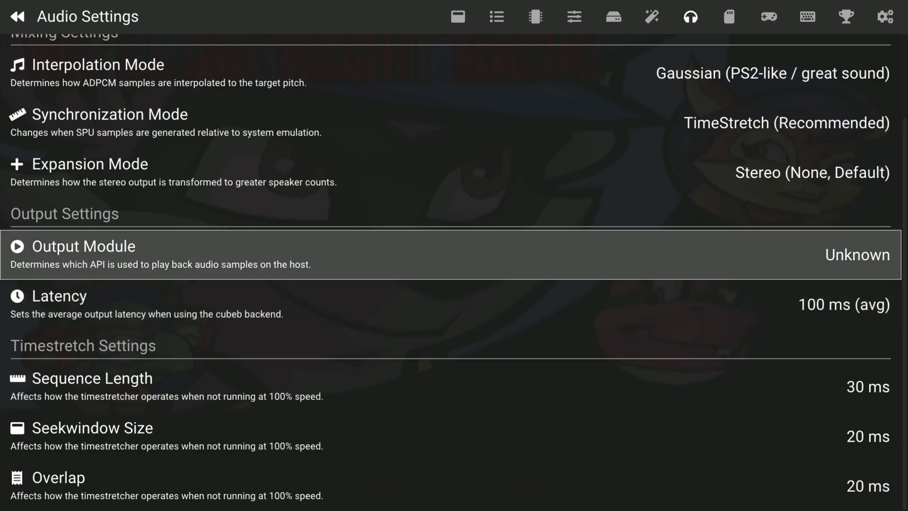
Step: Review the memory card settings for the card directory, folder filter, auto eject and the console port cards
key(shift)
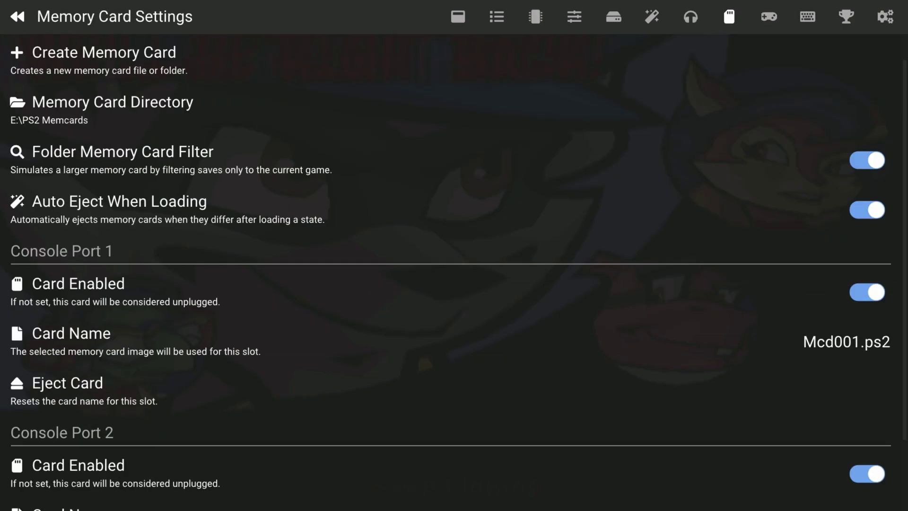
key(Down)
key(Down)
key(Down)
key(Down)
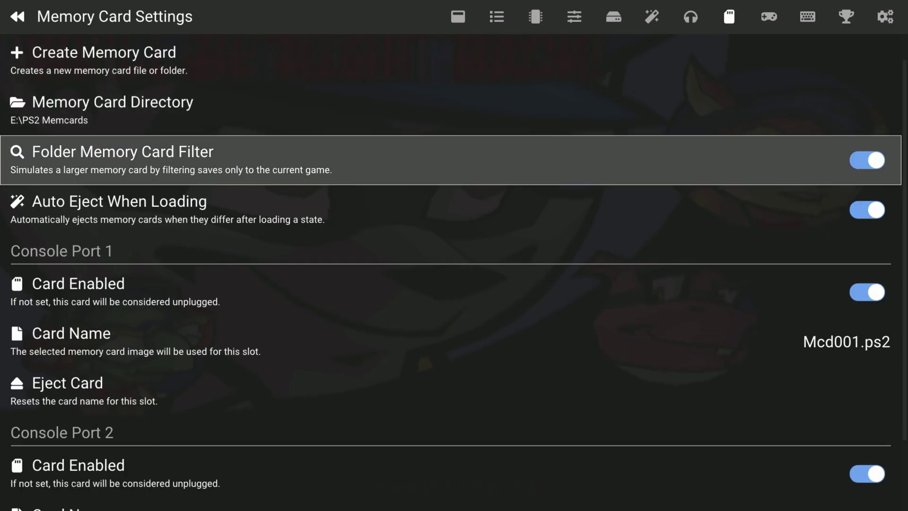
key(Down)
key(Down)
key(Down)
key(Down)
key(Down)
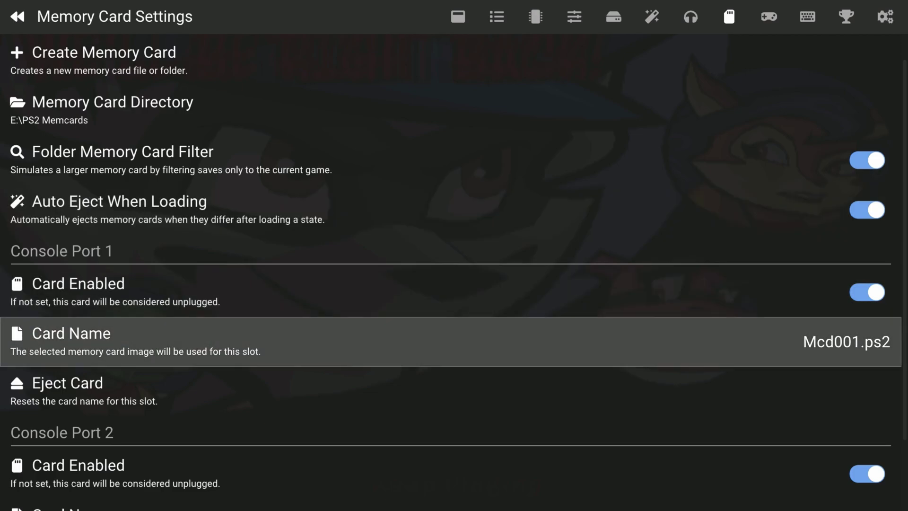
key(Up)
key(Up)
key(Up)
key(Up)
key(Up)
key(Up)
key(Up)
key(Up)
key(Up)
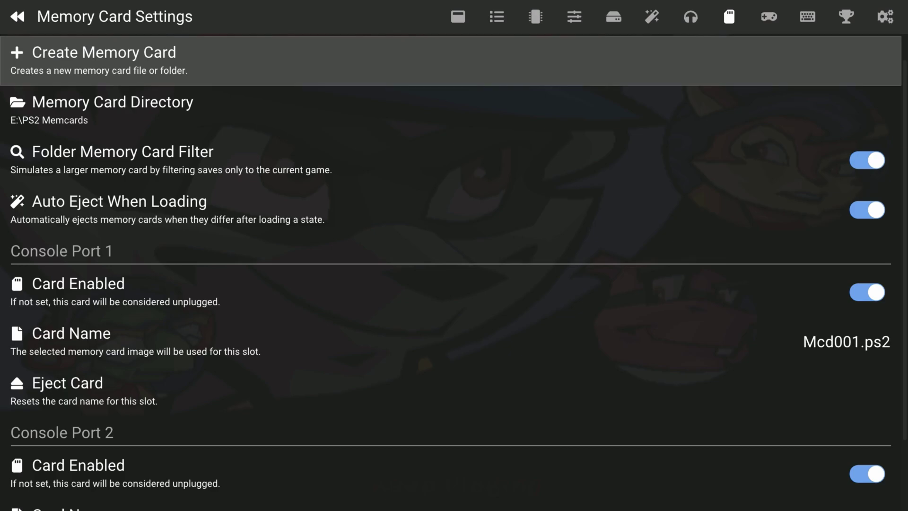
Step: Examine the controller settings for the XInput source, multitap, controller type, D-pad and face button bindings
key(Right)
key(Down)
key(Down)
key(Up)
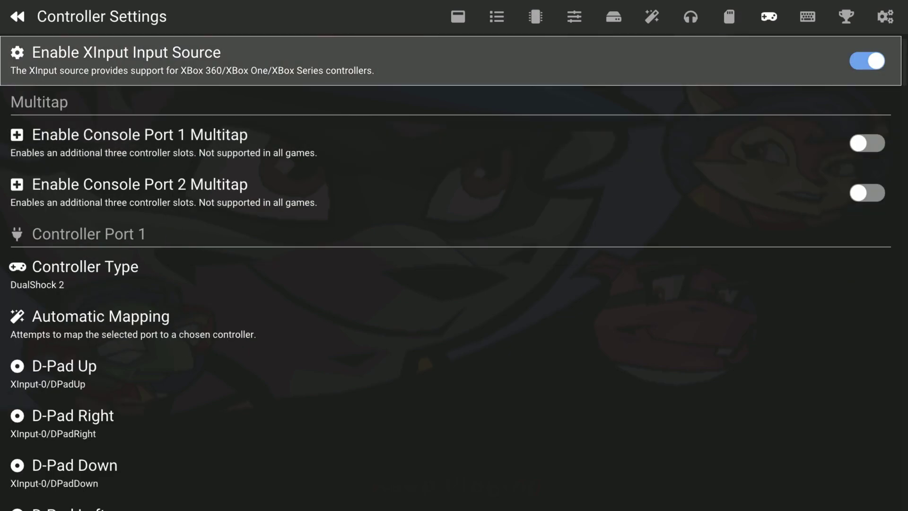
key(Down)
key(Down)
key(Down)
key(Down)
key(Down)
key(Down)
key(Down)
key(Down)
key(Down)
key(Down)
key(Down)
key(Down)
key(Down)
key(Down)
key(Down)
key(Down)
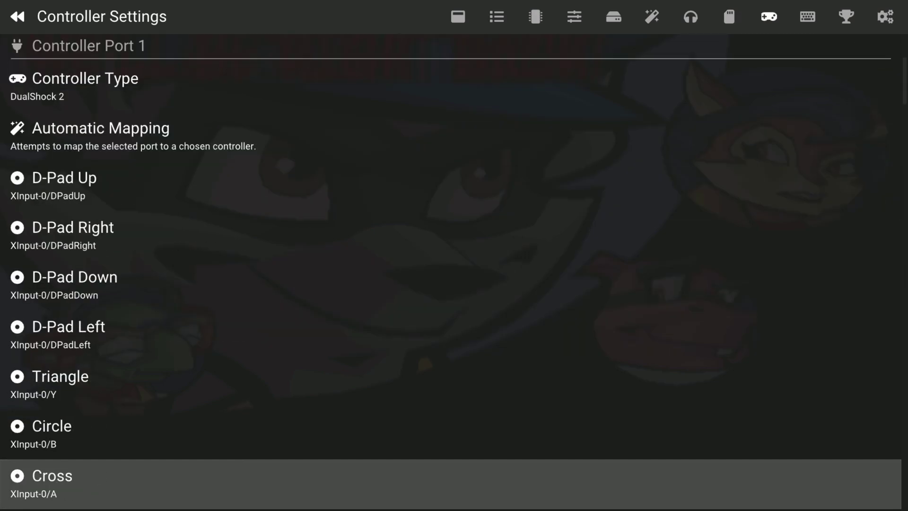
Step: Examine the remaining Controller Port 1 bindings for the bumpers, triggers, analog sticks and vibration motors
key(Down)
key(Down)
key(Down)
key(Down)
key(Down)
key(Down)
key(Down)
key(Down)
key(Down)
key(Down)
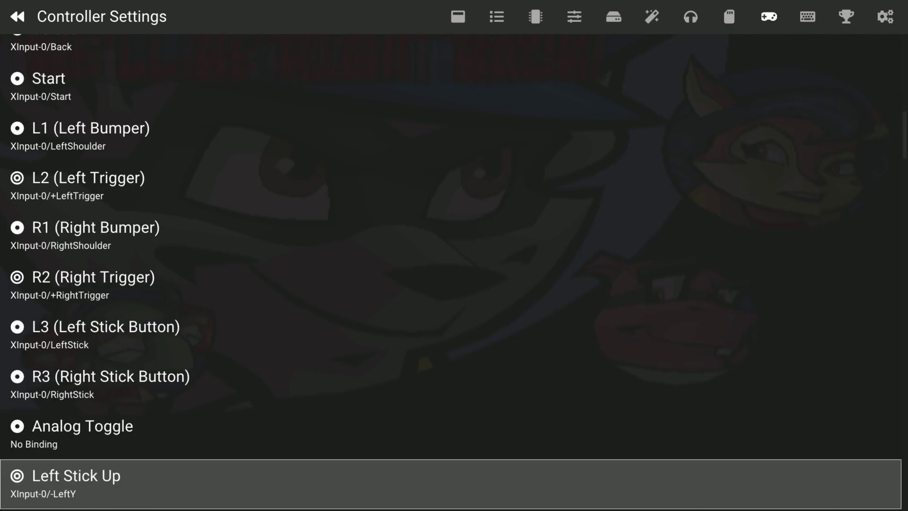
key(Down)
key(Down)
key(Down)
key(Down)
key(Down)
key(Down)
key(Down)
key(Down)
key(Down)
key(Down)
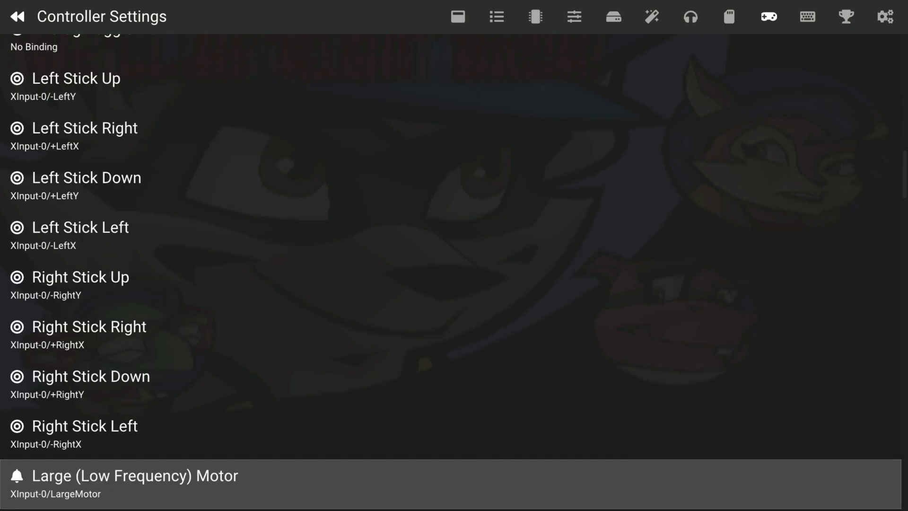
key(Down)
Step: Review the hotkey settings for the save state and load state slots
key(Right)
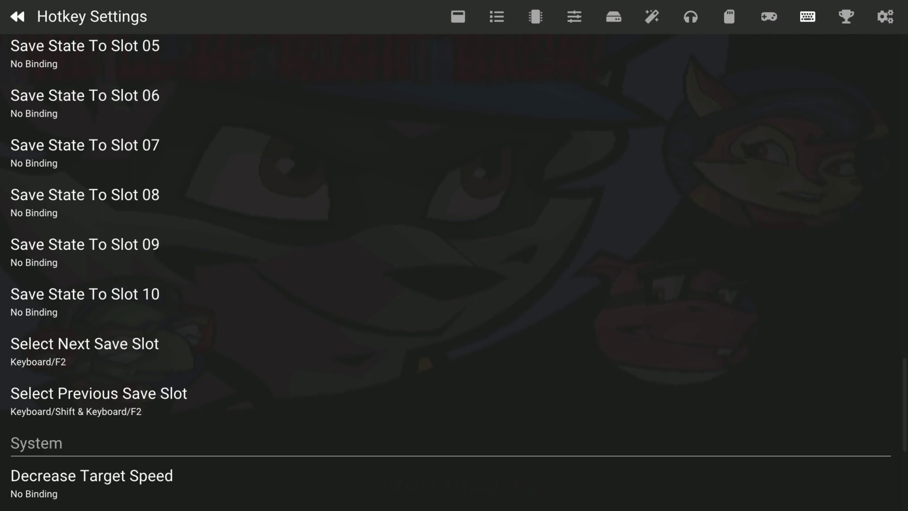
key(Up)
key(Up)
key(Up)
key(Up)
key(Up)
key(Up)
key(Up)
key(Up)
key(Up)
key(Up)
key(Up)
key(Up)
key(Up)
key(Up)
key(Up)
key(Up)
key(Up)
key(Up)
key(Up)
key(Up)
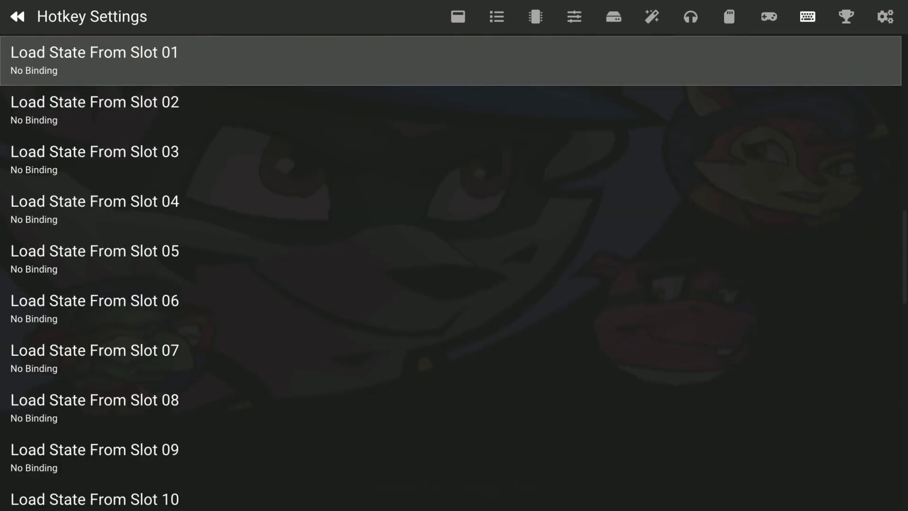
Step: Review the Open Pause Menu binding and the graphics hotkeys at the start of the hotkey list
key(Up)
key(Up)
key(Up)
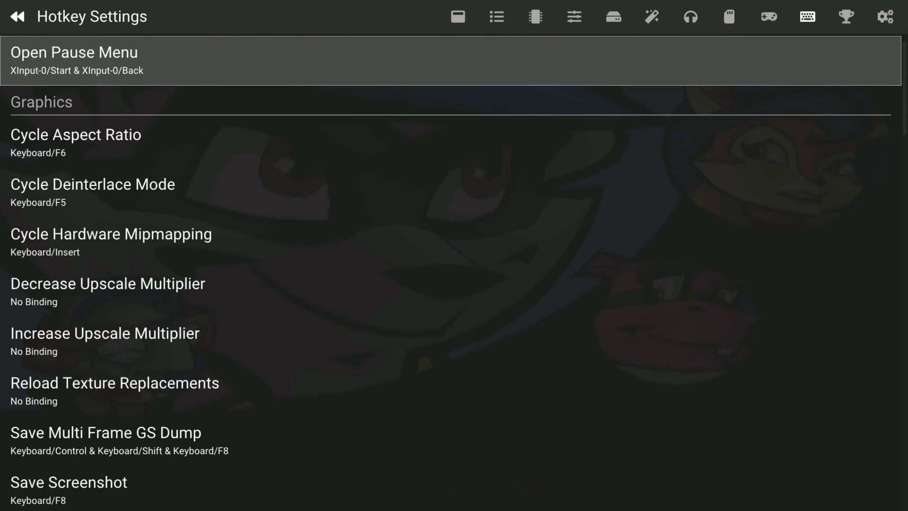
Step: Examine the logging options in the advanced settings, from System Console to CDVD Verbose Reads
key(Right)
key(Right)
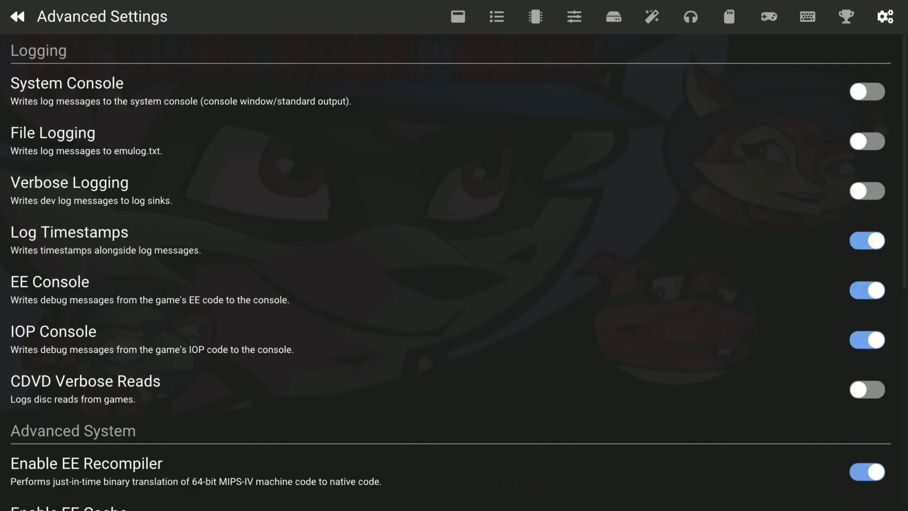
key(Down)
key(Down)
key(Down)
key(Down)
key(Down)
key(Down)
key(Down)
key(Down)
key(Down)
key(Down)
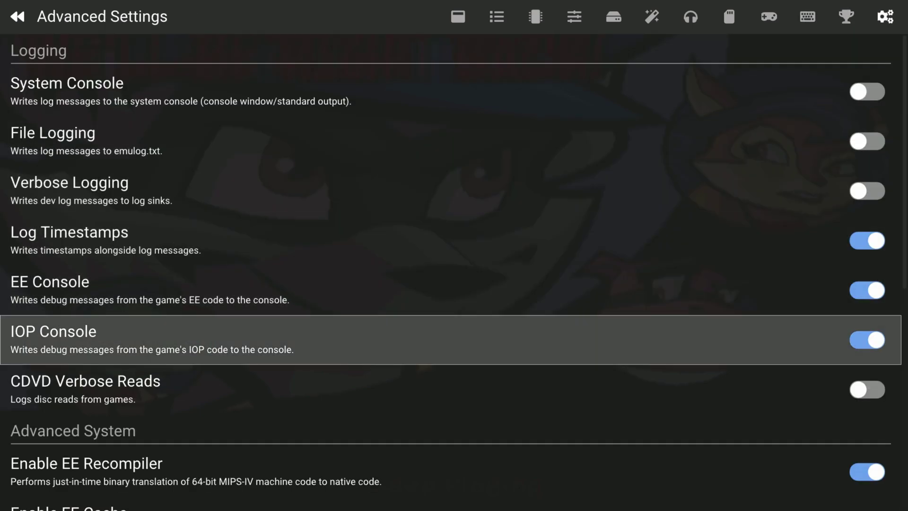
Step: Examine the advanced system options for the EE, VU and IOP recompilers and the graphics debug device option
key(Down)
key(Down)
key(Down)
key(Down)
key(Down)
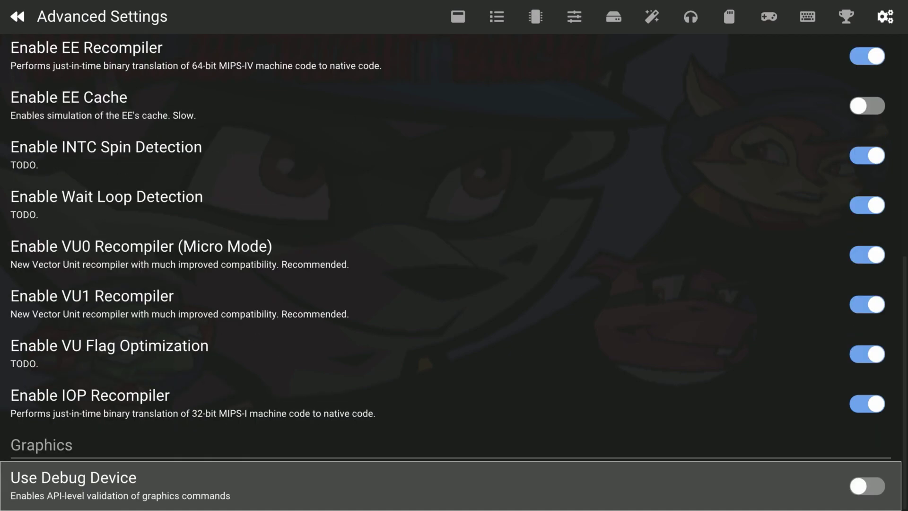
key(Up)
key(Up)
key(Up)
key(Up)
key(Up)
key(Up)
key(Up)
key(Up)
key(Up)
key(Up)
key(Up)
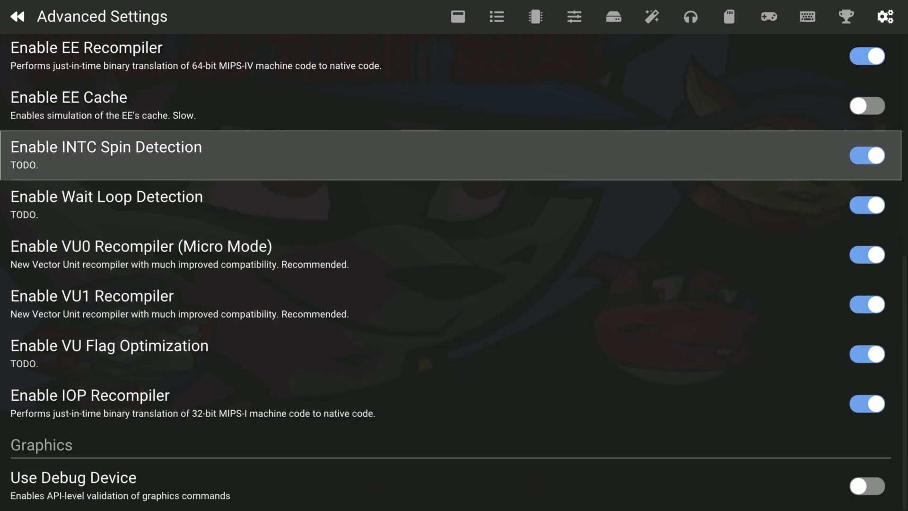
Step: Go back to the System Console option and close the settings to return to the paused game
key(Up)
key(Up)
key(Up)
key(Up)
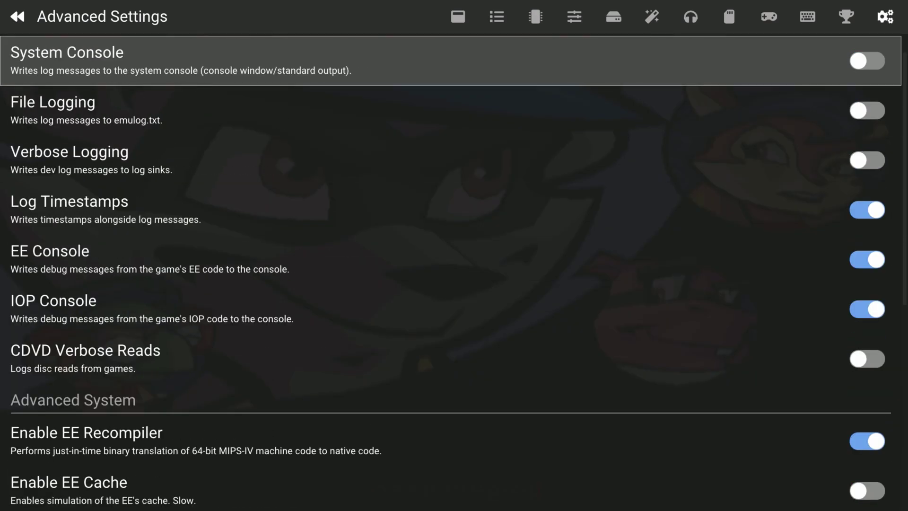
key(Escape)
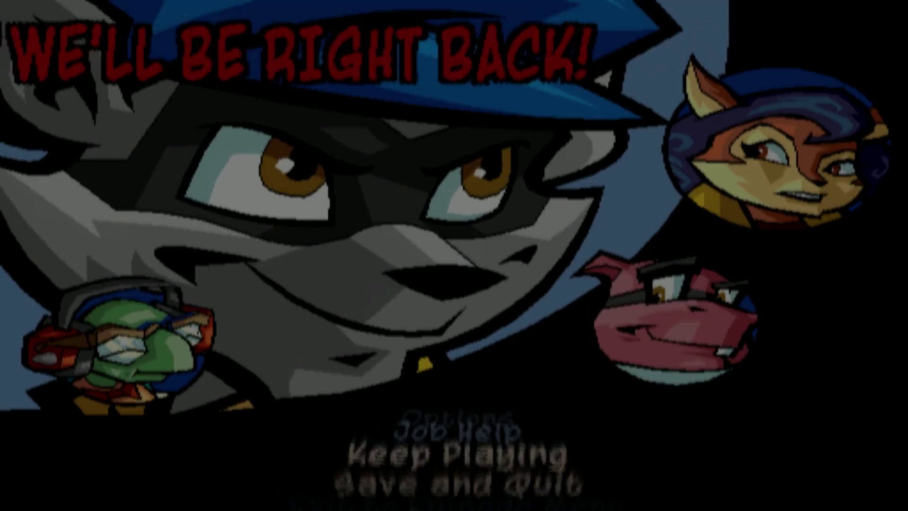